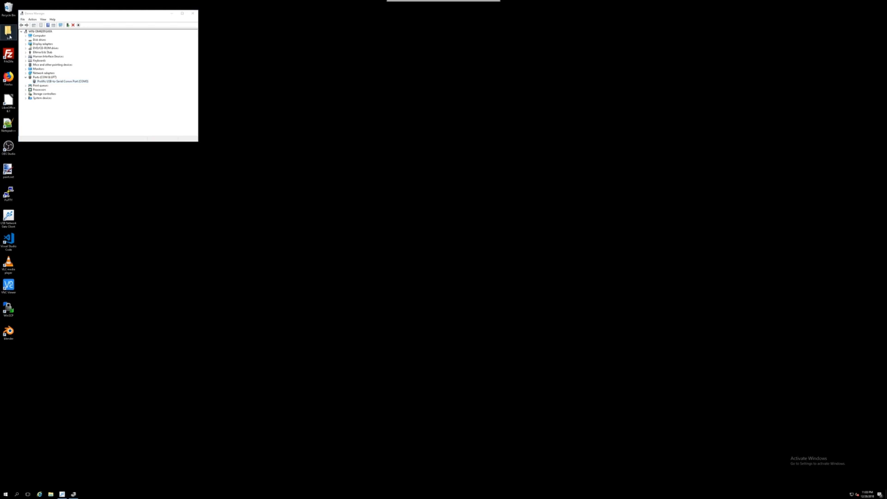
- Launch windbg and start kernel debugging over COM3 at 115200 baud, saving the base workspace information
double_click(178, 192)
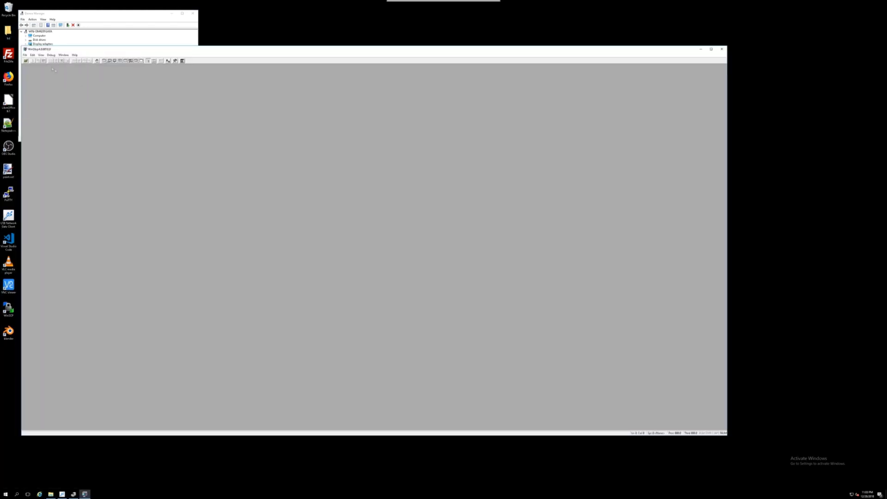
left_click(25, 54)
left_click(40, 92)
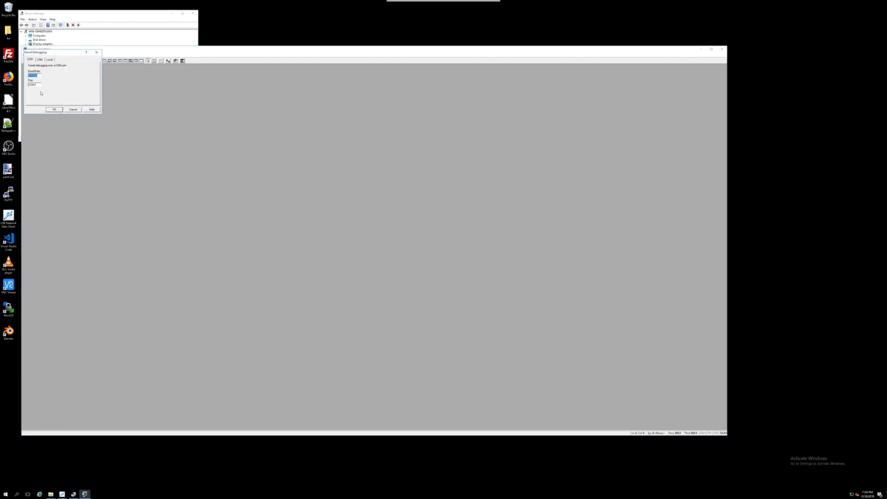
left_click(38, 84)
left_click(58, 111)
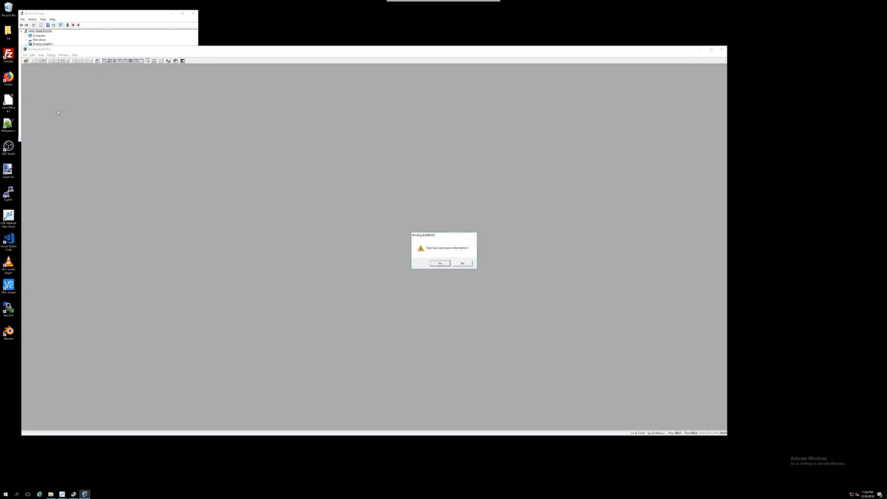
left_click(440, 263)
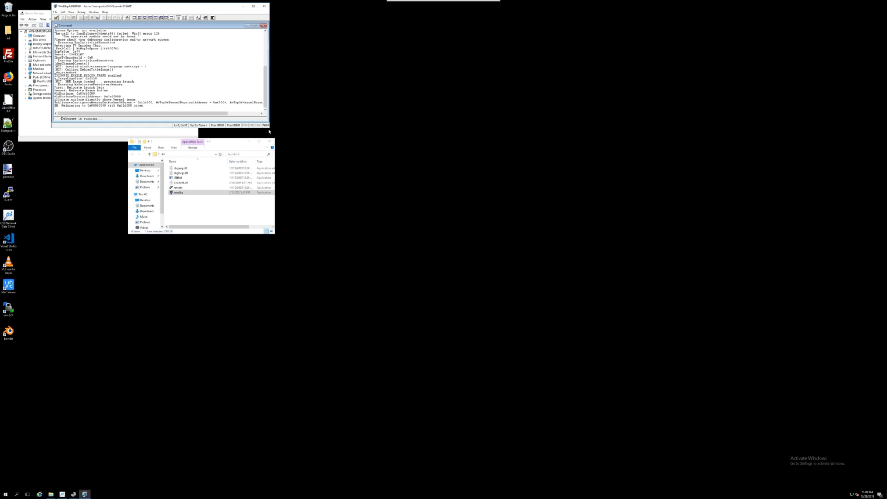
- Enlarge the debugger window and maximize the Command window inside it
left_click_drag(270, 130, 399, 235)
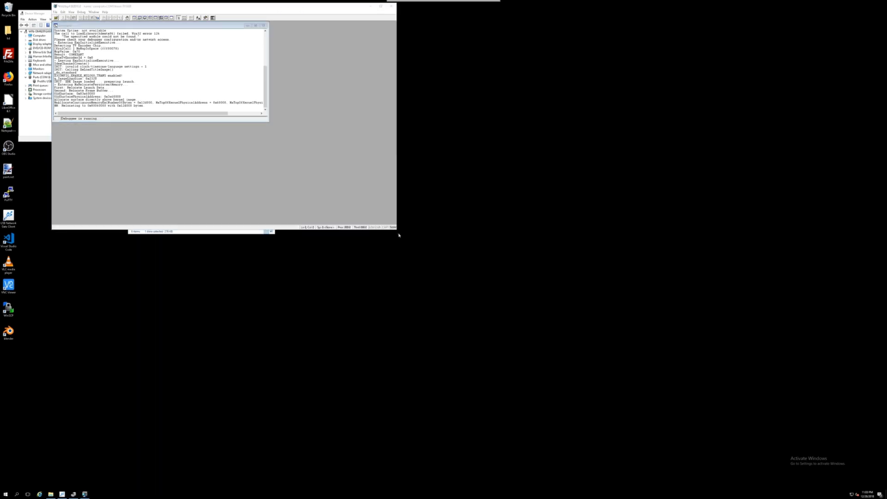
double_click(194, 26)
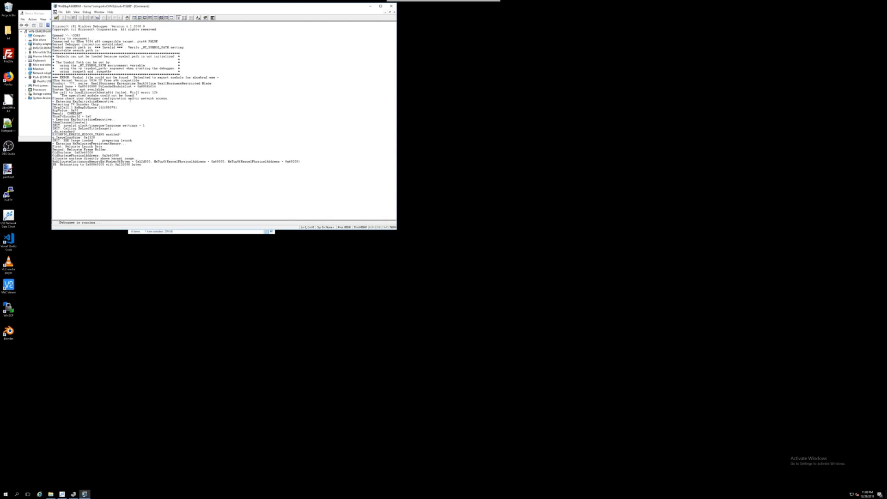
- Break into the running target and trace its code, stepping into two instructions and over the following ones
key("ctrl+Break")
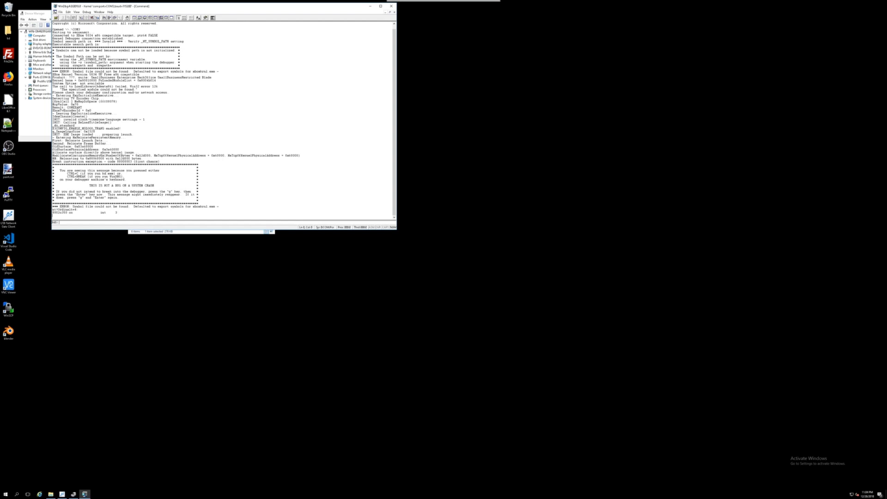
left_click(104, 18)
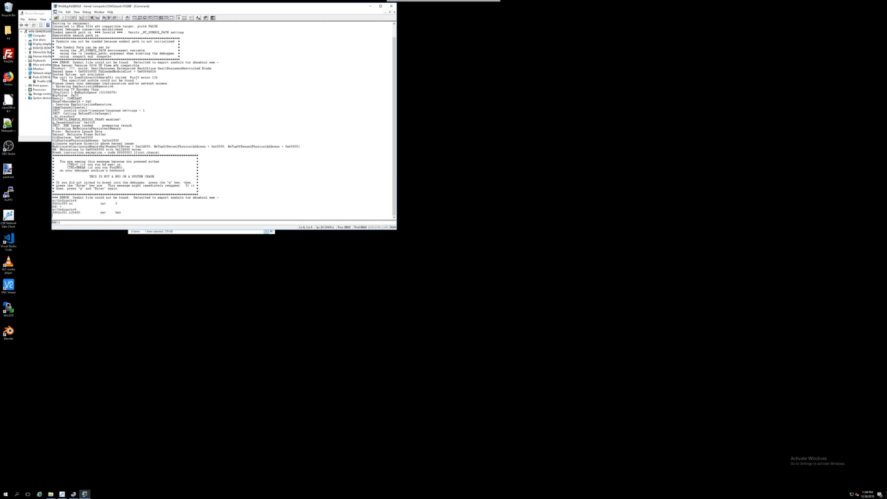
left_click(104, 18)
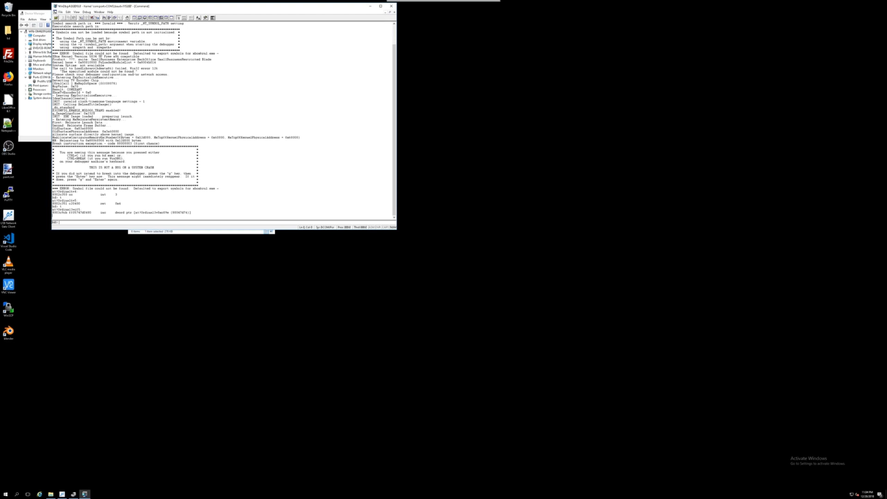
left_click(109, 18)
left_click(109, 18)
left_click(109, 18)
left_click(109, 18)
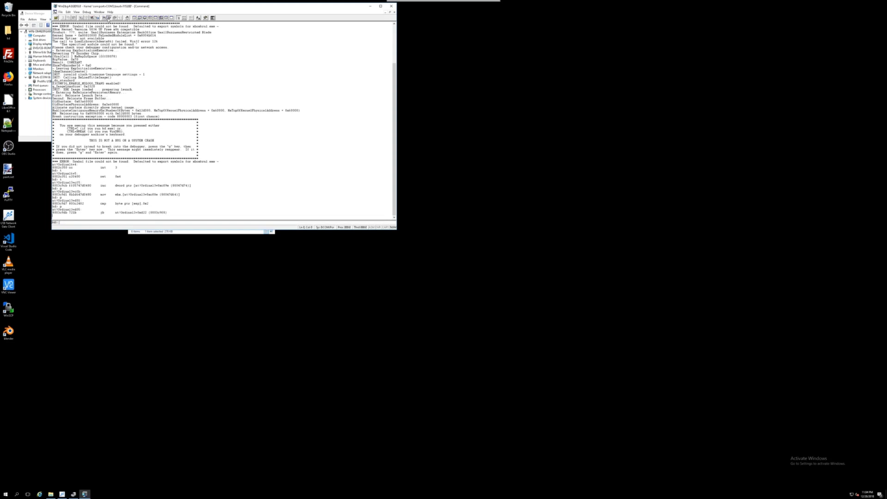
left_click(109, 18)
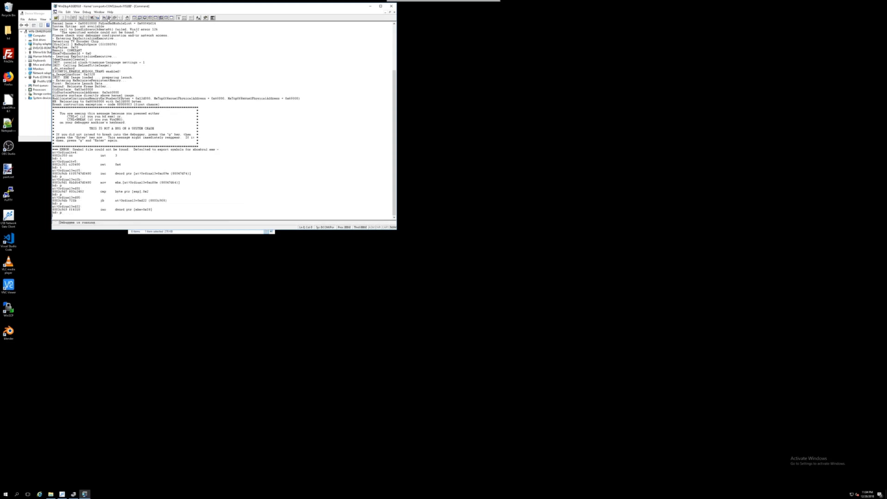
- Open a Memory window showing virtual memory from offset 80010000 in Byte format
left_click(78, 13)
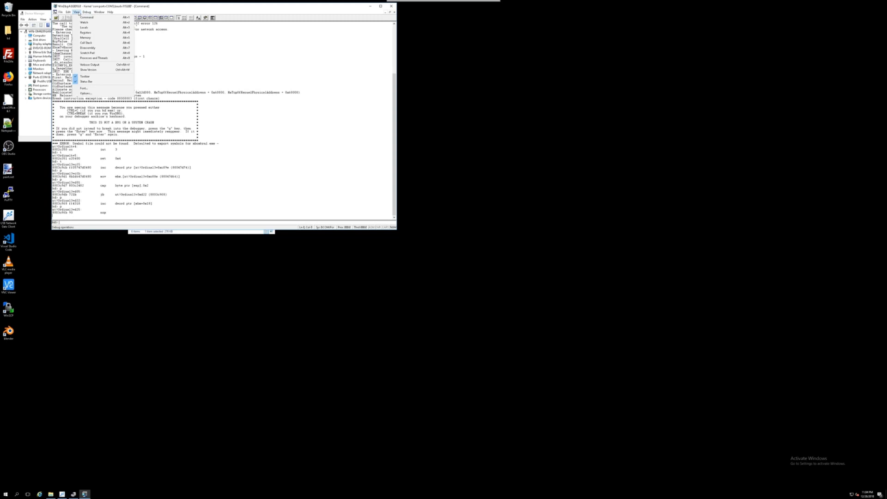
left_click(86, 37)
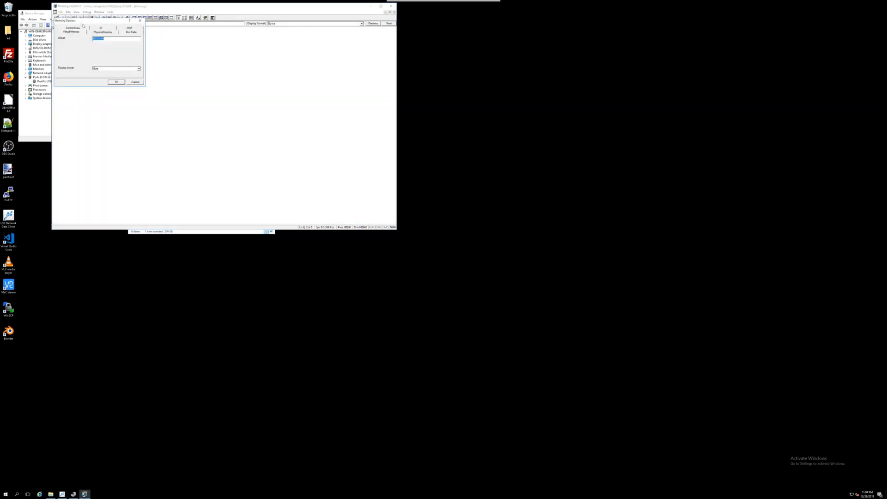
type("00010000")
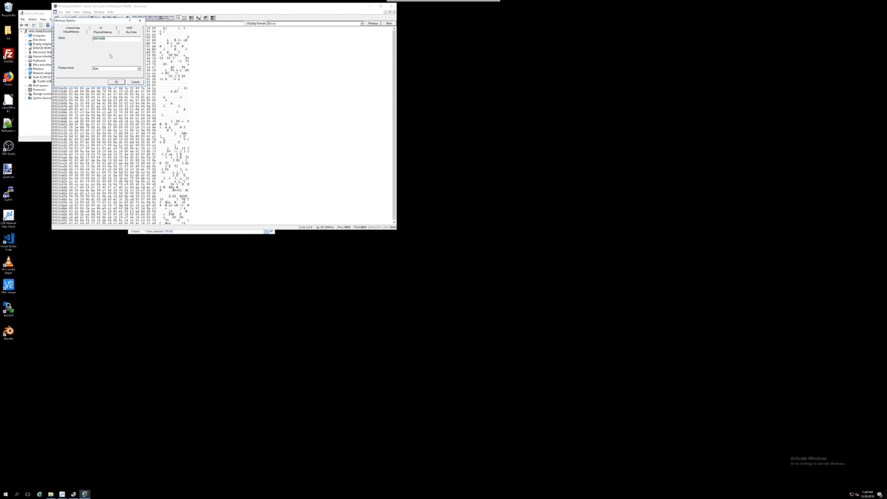
left_click(116, 82)
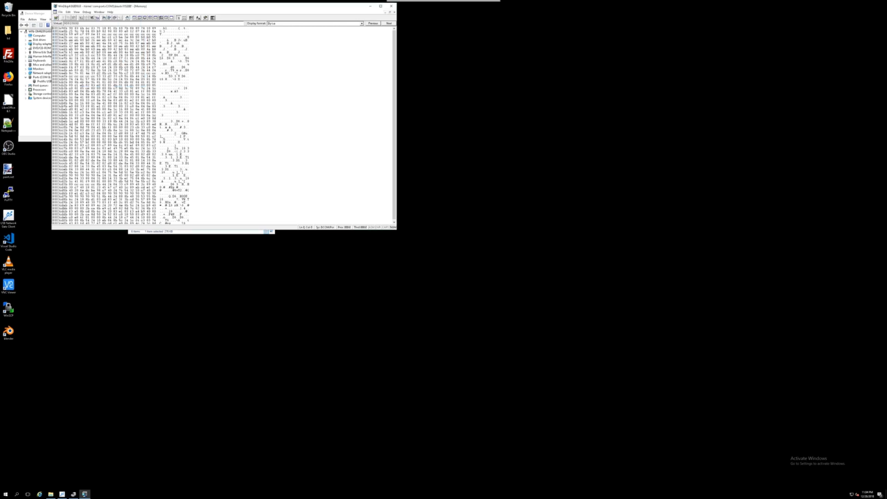
- Open the Registers window and dismiss the automatic window arrangement notice
left_click(76, 12)
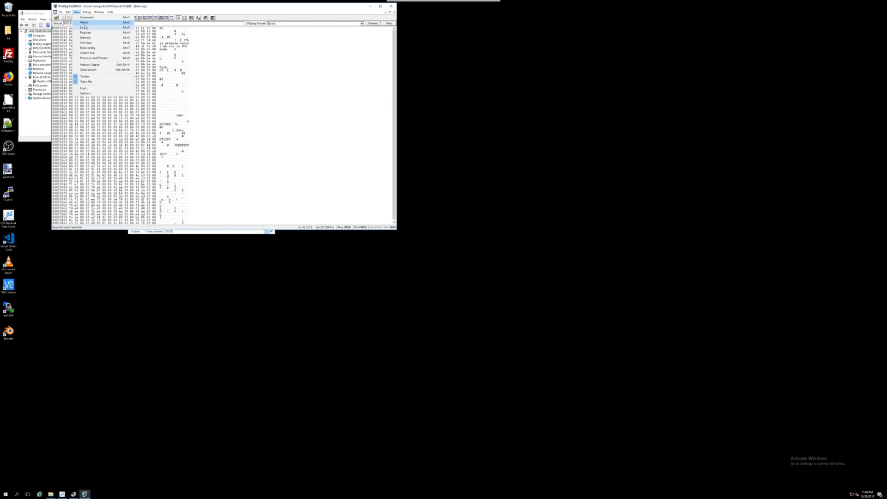
left_click(85, 33)
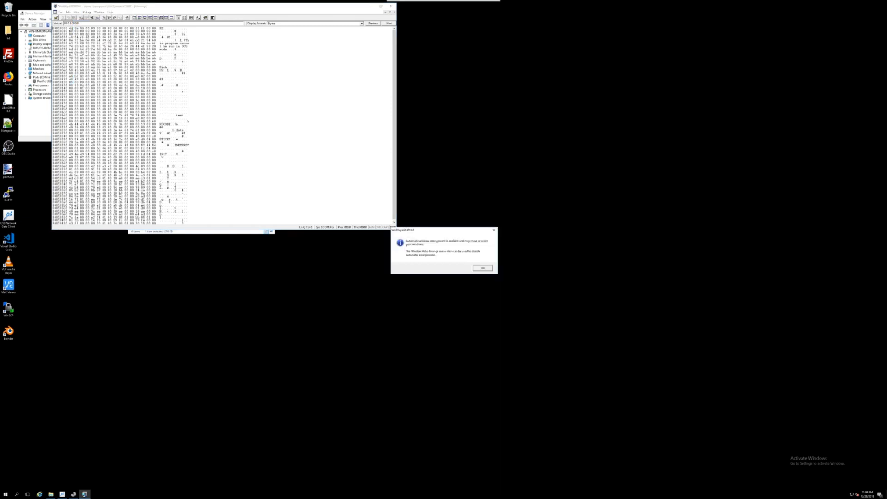
left_click(481, 268)
- Open the Disassembly window, then enlarge and reposition the debugger window to show more code
left_click(77, 12)
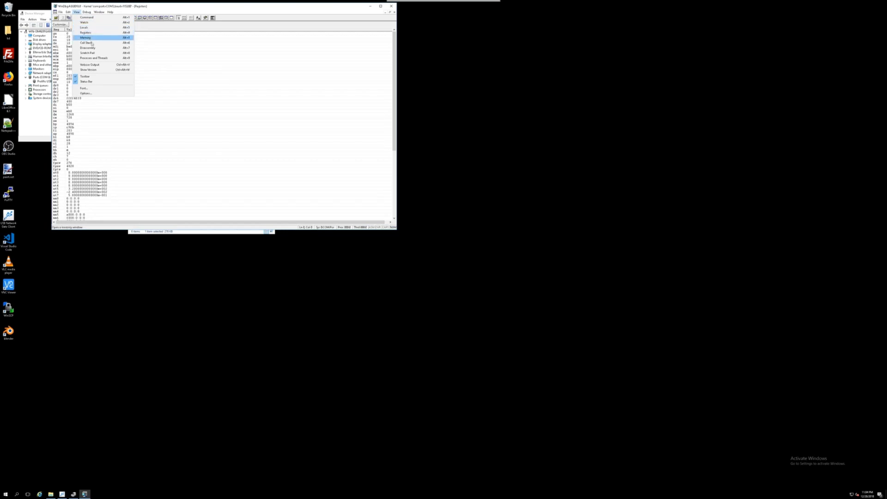
mouse_move(86, 15)
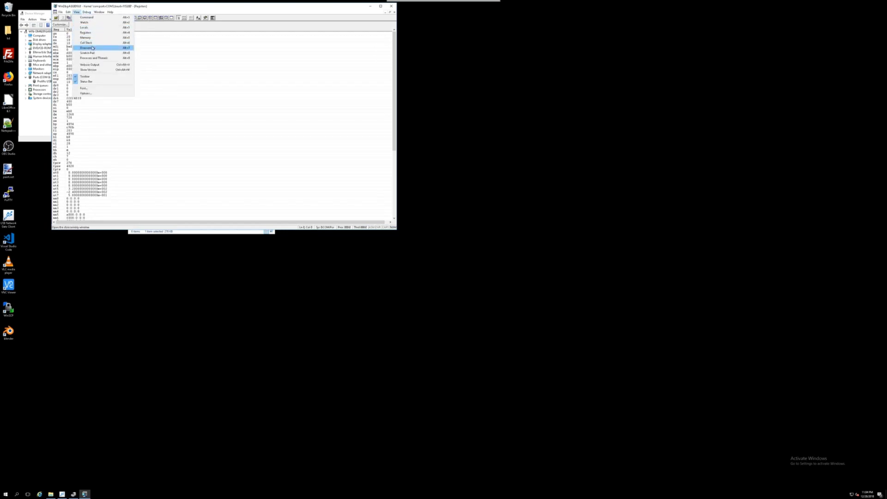
left_click(92, 46)
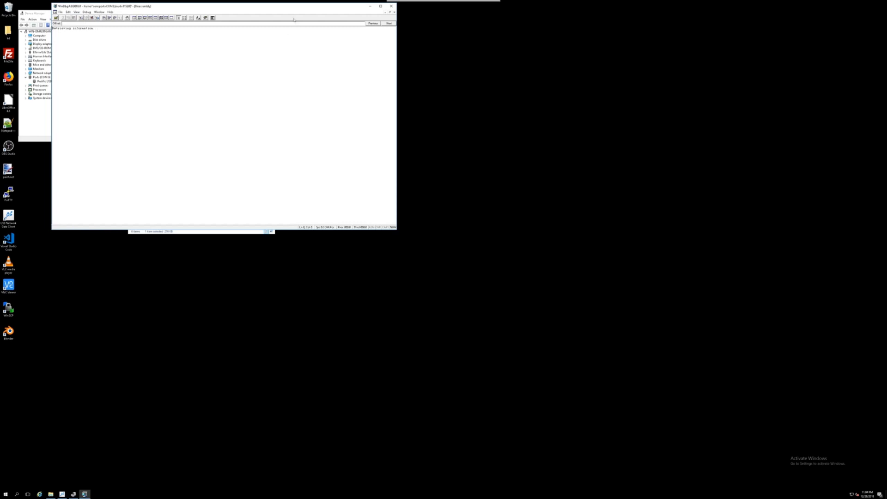
left_click_drag(399, 231, 522, 361)
left_click_drag(183, 6, 151, 32)
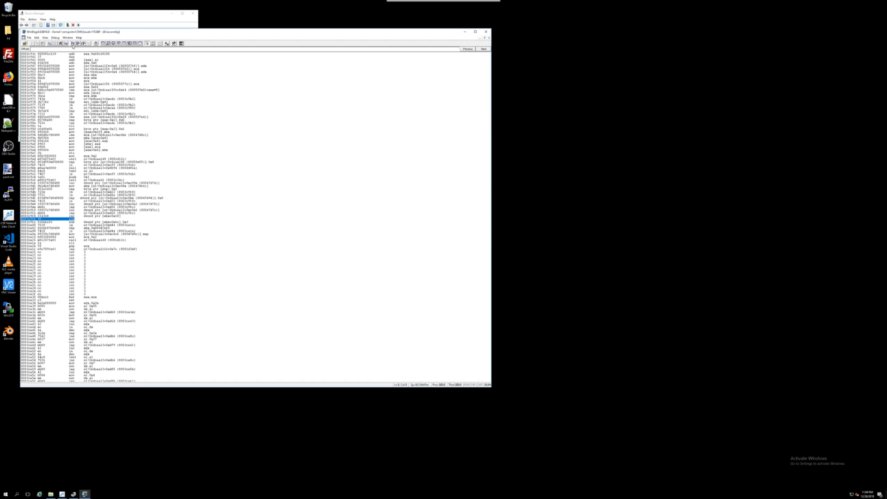
- Step into the next instruction from the disassembly and break into the target again
left_click(72, 43)
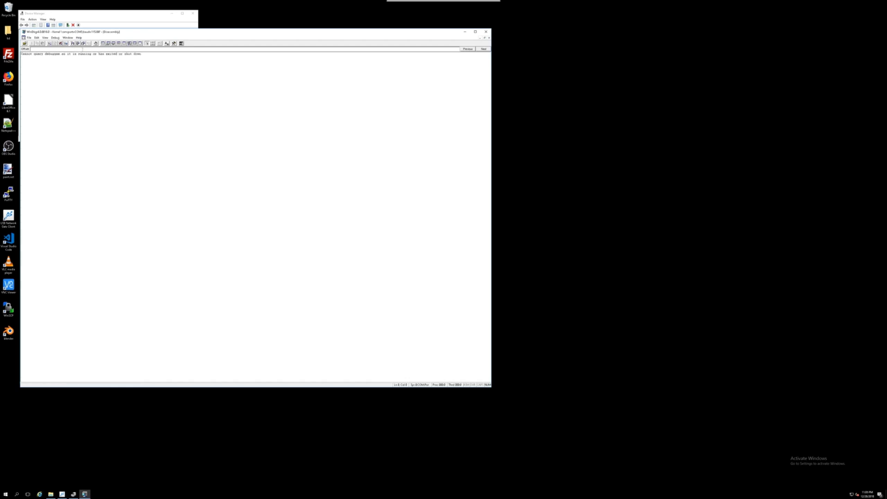
left_click(66, 44)
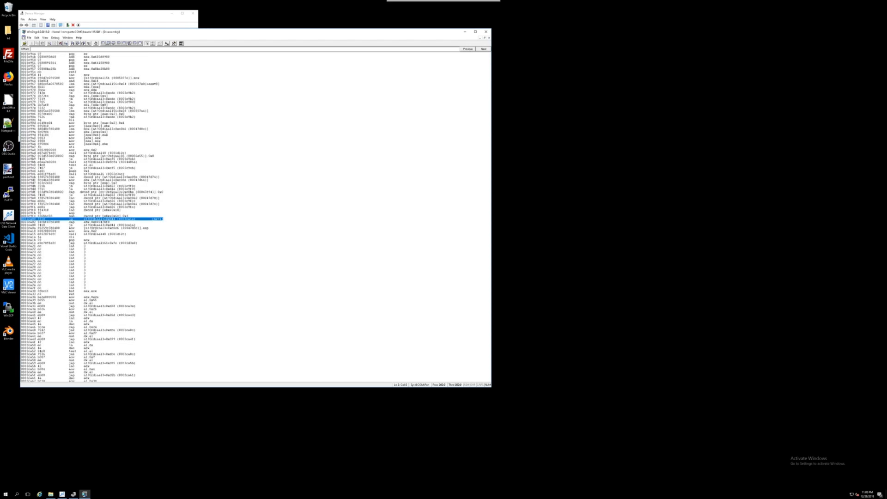
- Try to arrange all open debugger windows within the main window
left_click(55, 37)
mouse_move(48, 40)
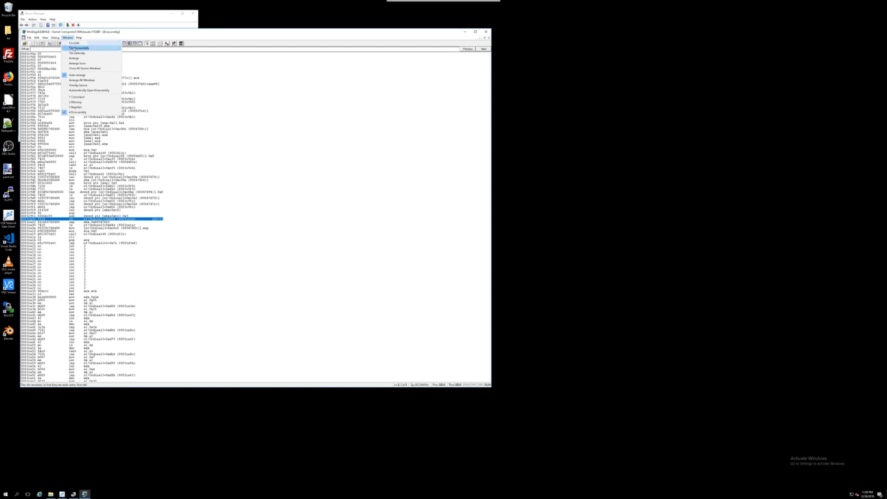
left_click(74, 59)
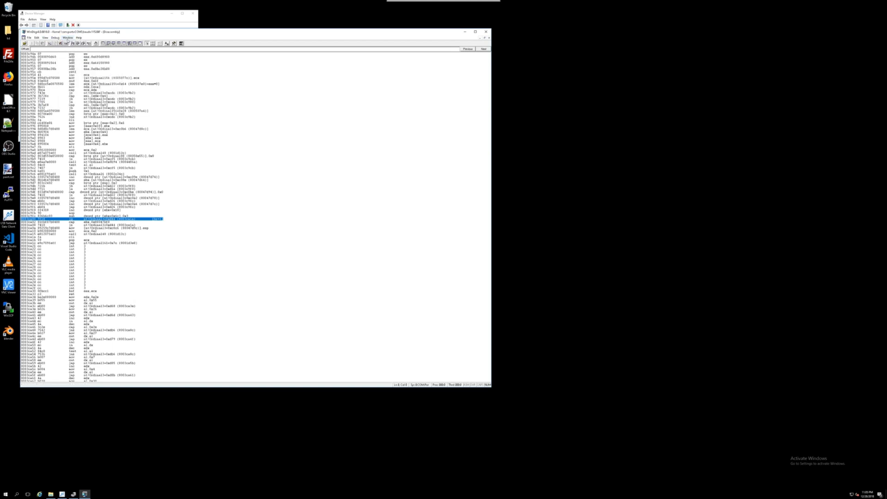
left_click(68, 38)
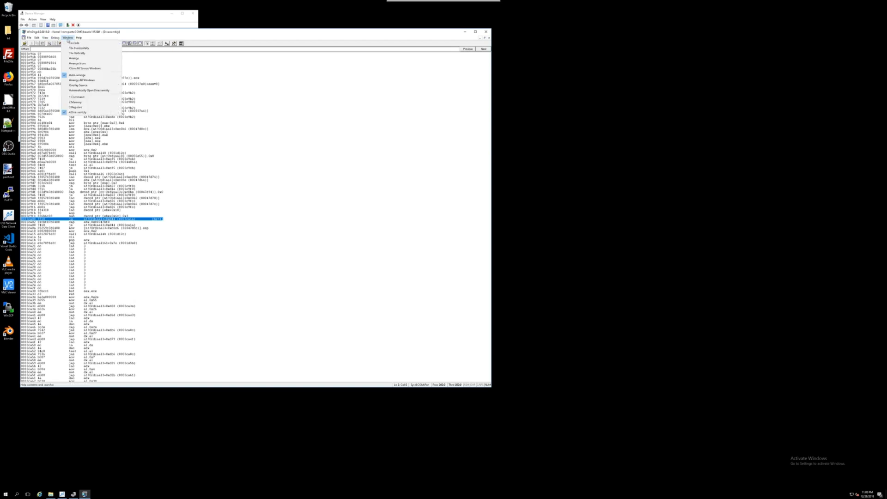
left_click(83, 80)
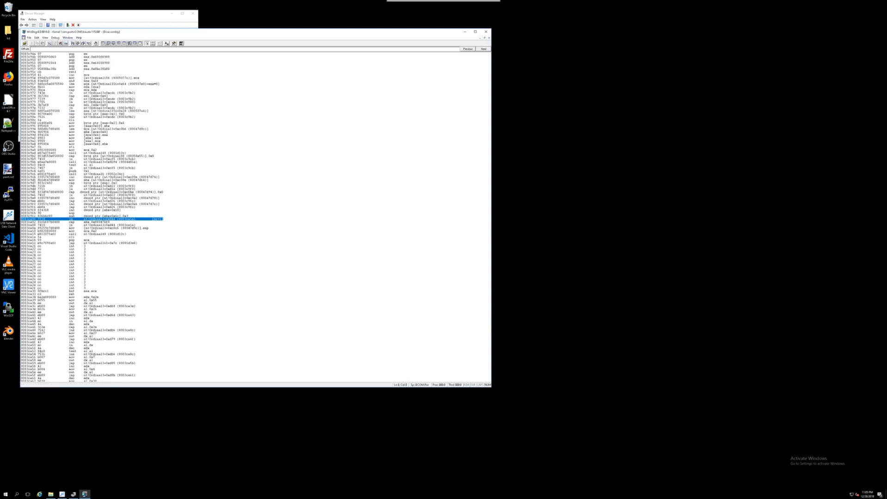
left_click(45, 38)
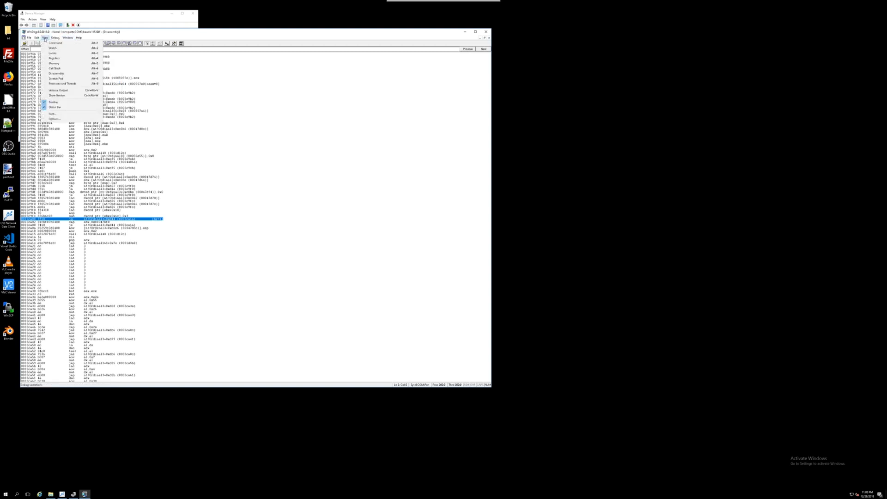
mouse_move(37, 39)
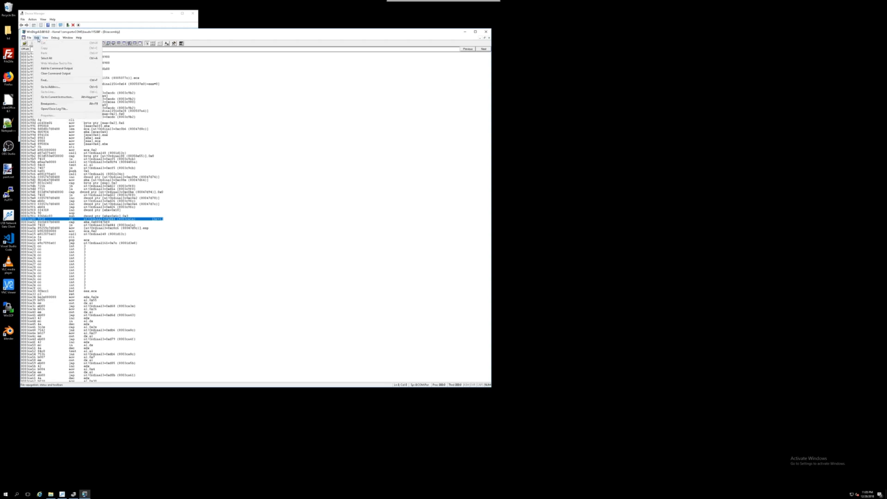
left_click(185, 36)
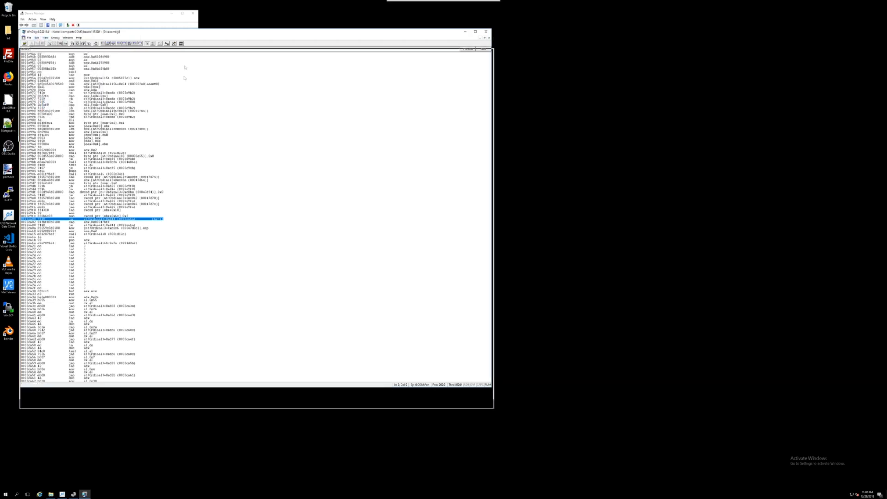
- Move the debugger window down and close it, saving the workspace information
left_click_drag(184, 36, 183, 91)
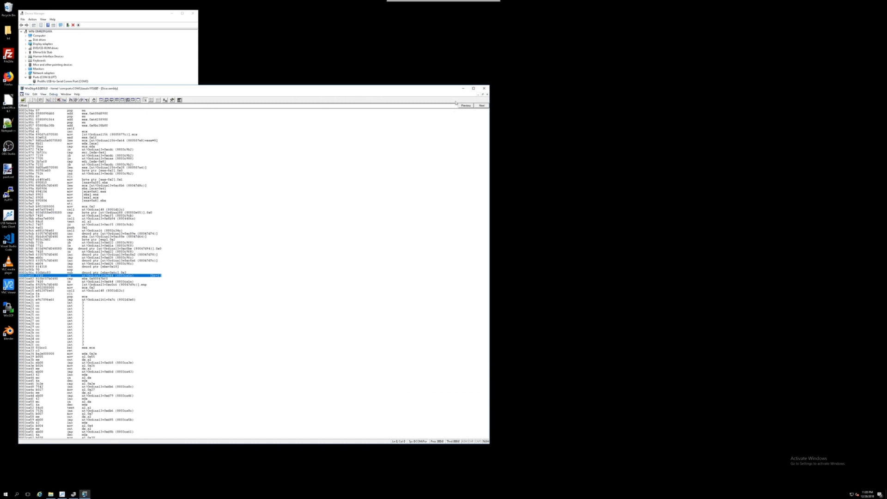
left_click(483, 88)
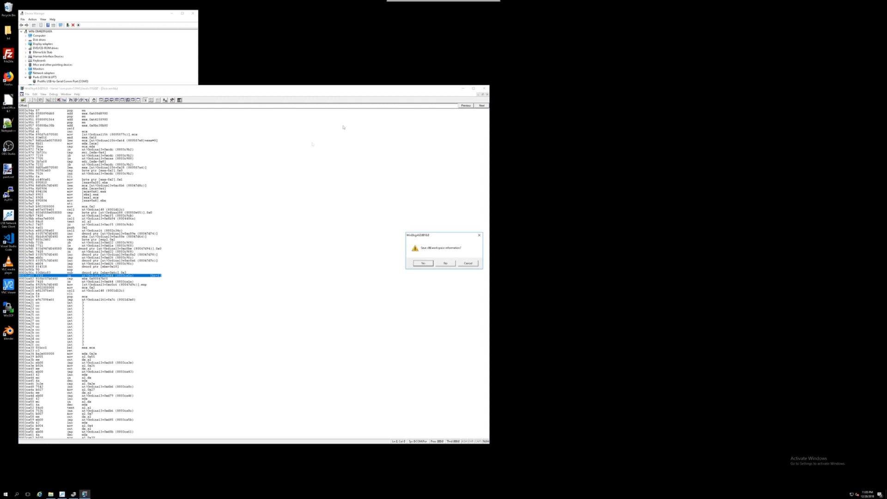
left_click(427, 264)
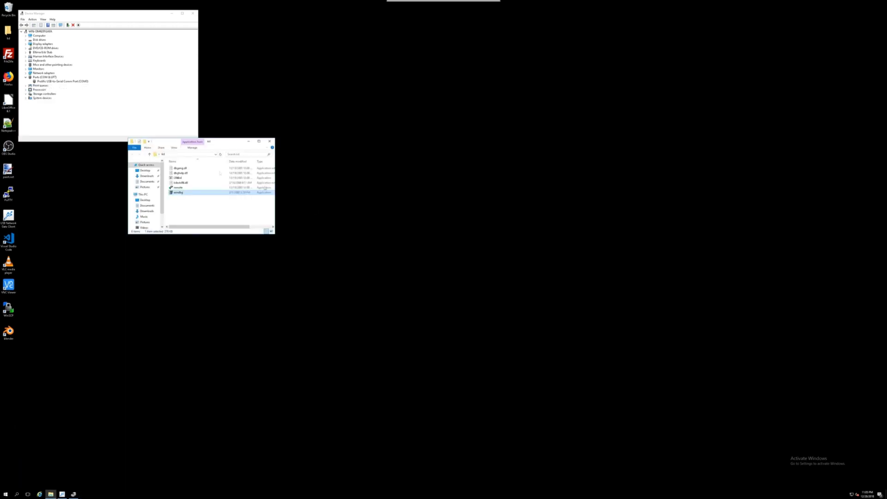
- Reopen WinDbg and start kernel debugging over the serial port, saving the base workspace information
double_click(179, 192)
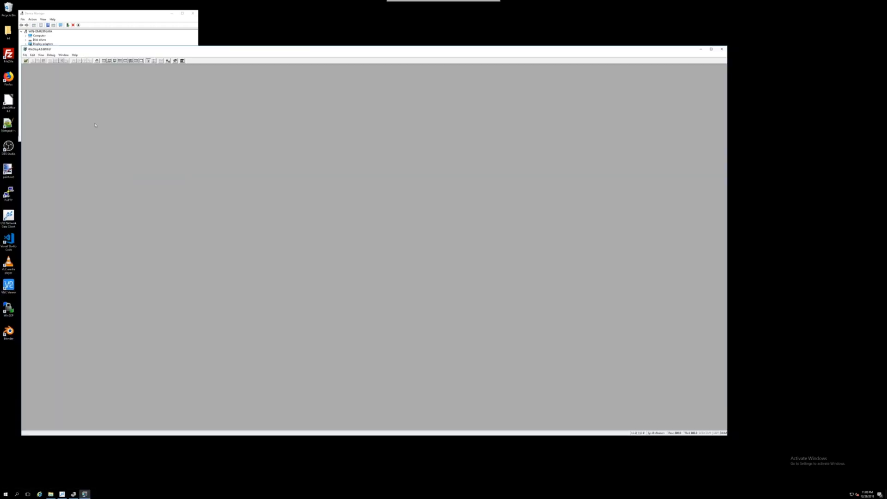
left_click(24, 55)
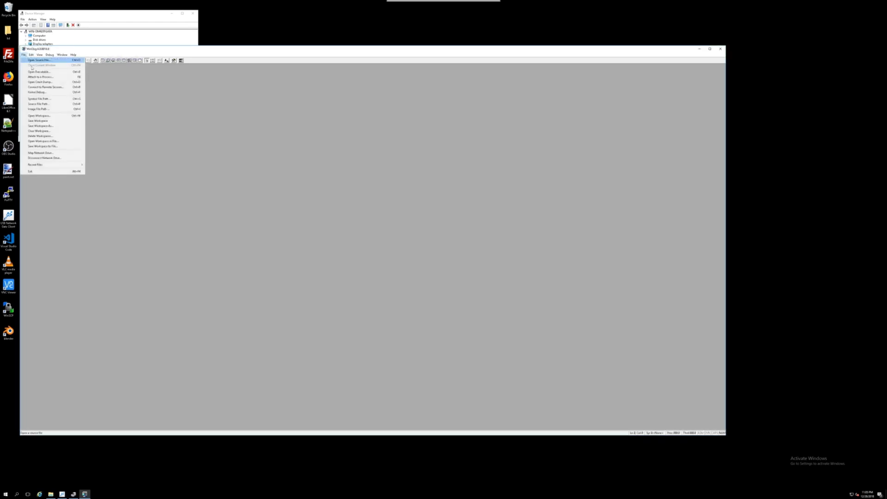
left_click(37, 93)
left_click(53, 109)
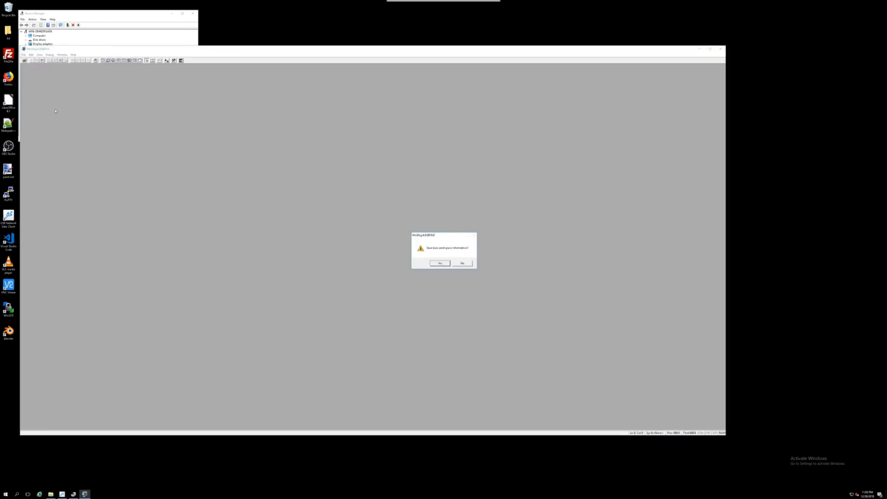
left_click(440, 264)
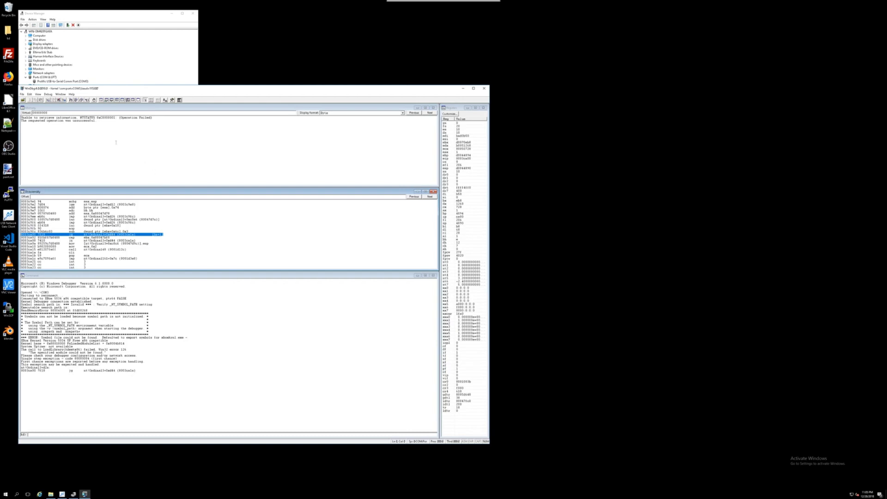
- Open the call stack window and the Processes and Threads window alongside the existing debugger windows
left_click(60, 95)
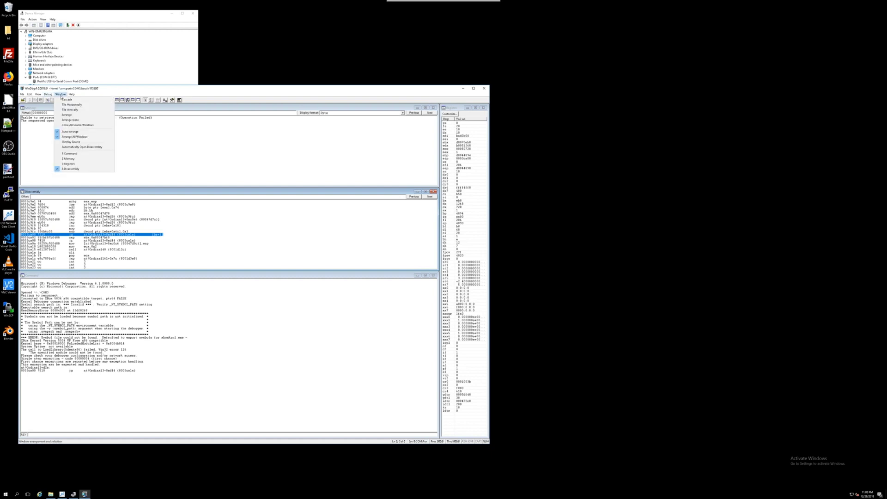
left_click(48, 94)
left_click(38, 95)
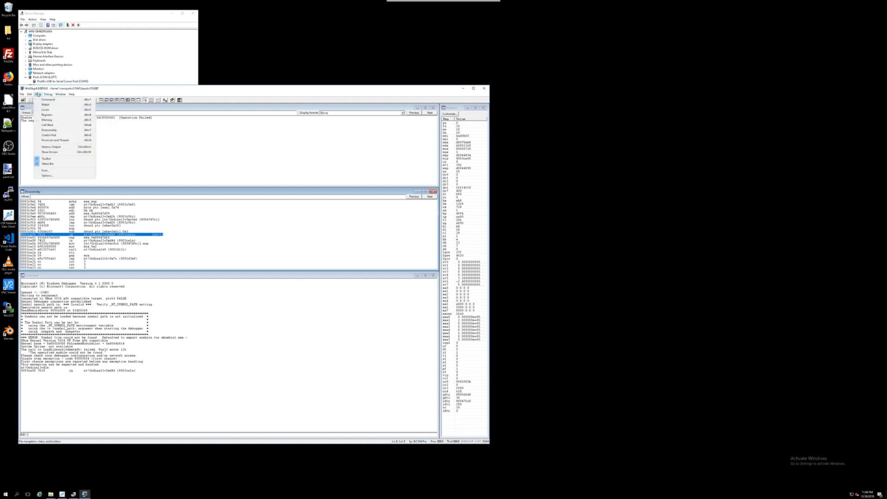
left_click(54, 124)
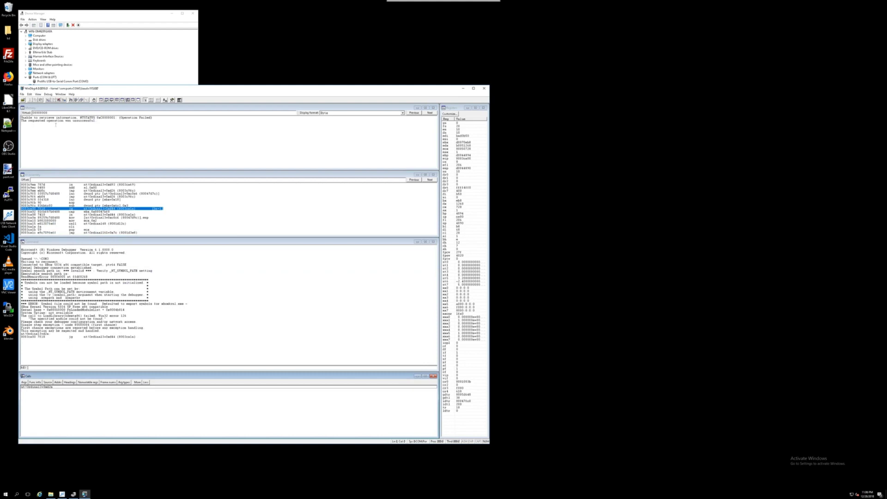
left_click(38, 94)
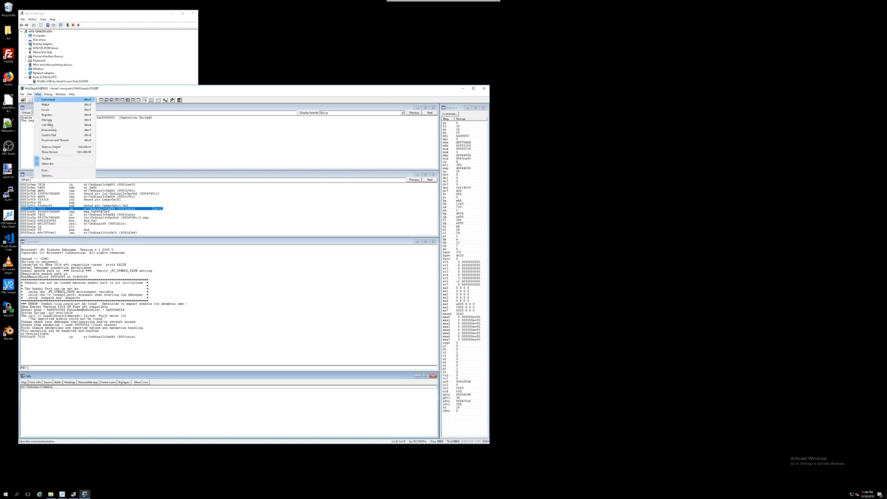
left_click(60, 140)
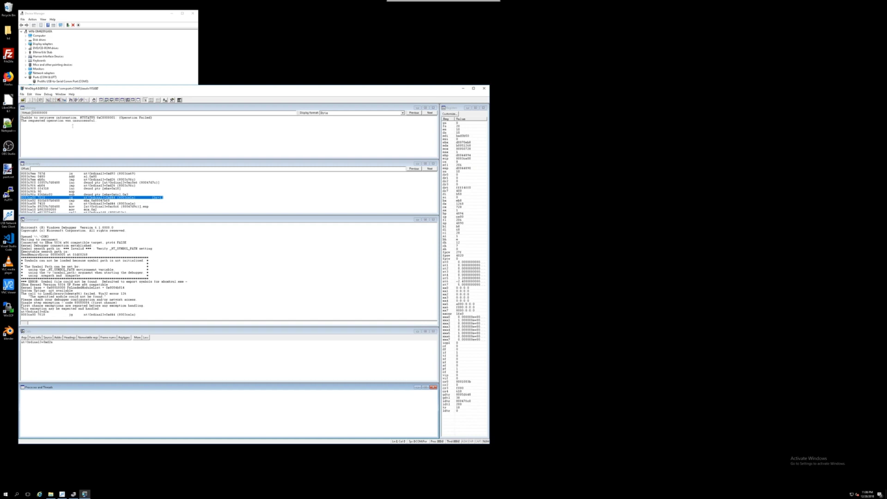
- Enter the trace command t twice to step into the next instructions
type("t")
key("Return")
type("t")
key("Return")
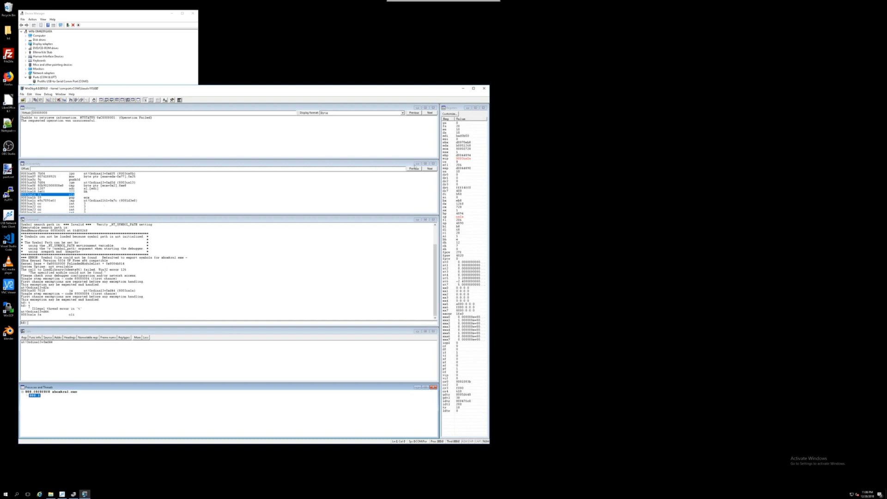
- Close the Disassembly and Processes and Threads windows, and display the memory at virtual address 80010000
left_click(433, 164)
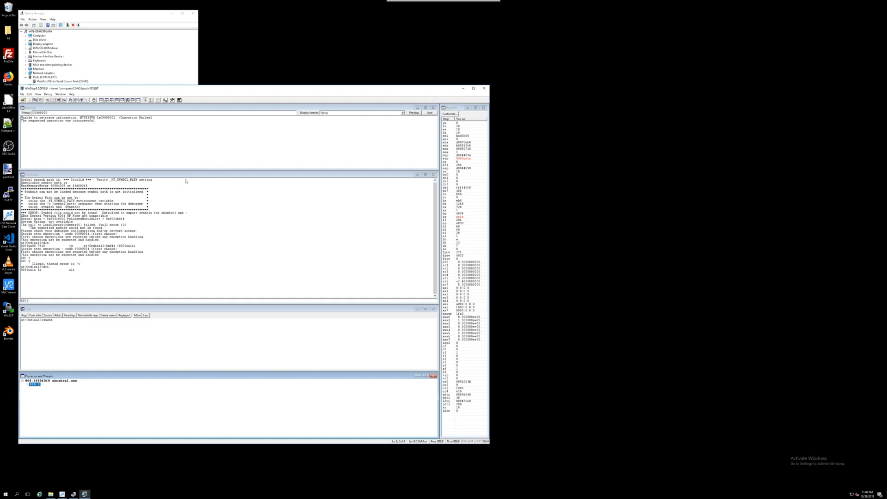
left_click(433, 376)
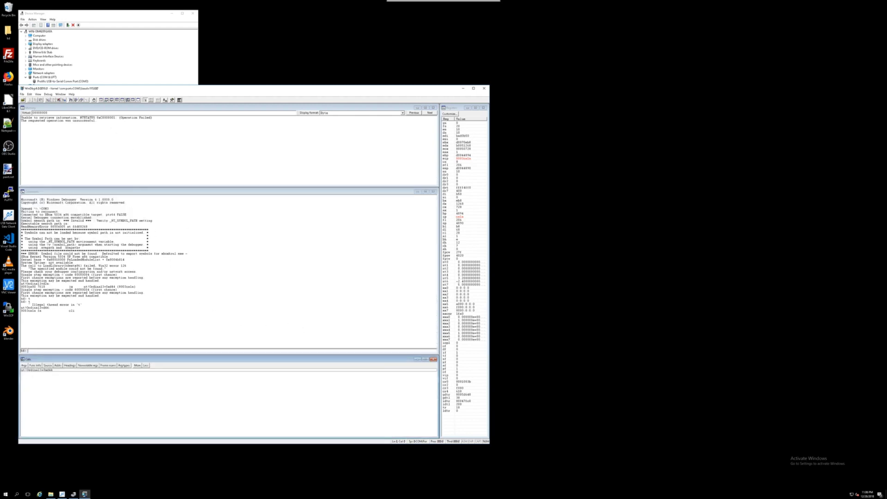
left_click(39, 113)
type("8001")
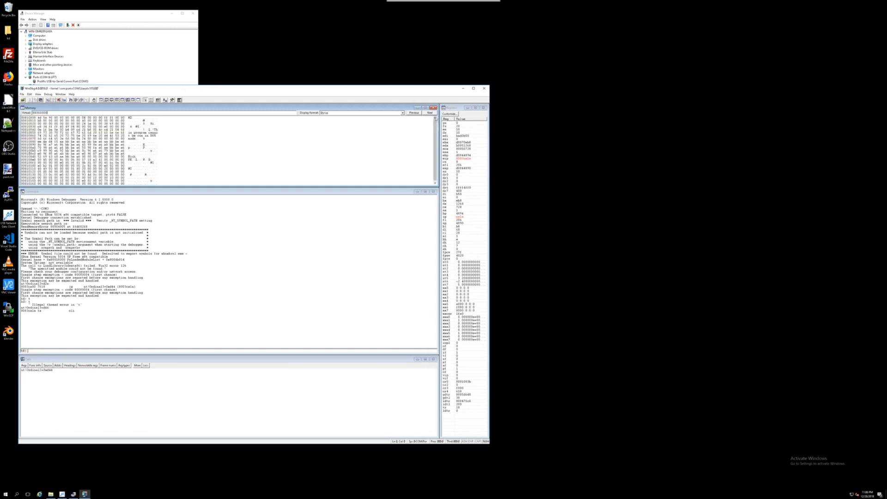
- Page forward through the memory contents and examine them beyond the kernel's start address
left_click(430, 113)
left_click(431, 112)
left_click(434, 115)
left_click(434, 115)
left_click(434, 115)
left_click(434, 115)
left_click(434, 115)
left_click(434, 115)
left_click(435, 115)
left_click(434, 115)
left_click(434, 115)
- Set the memory window's virtual address to 10000 to display the contents there
double_click(146, 113)
type("10")
key("Return")
key("Return")
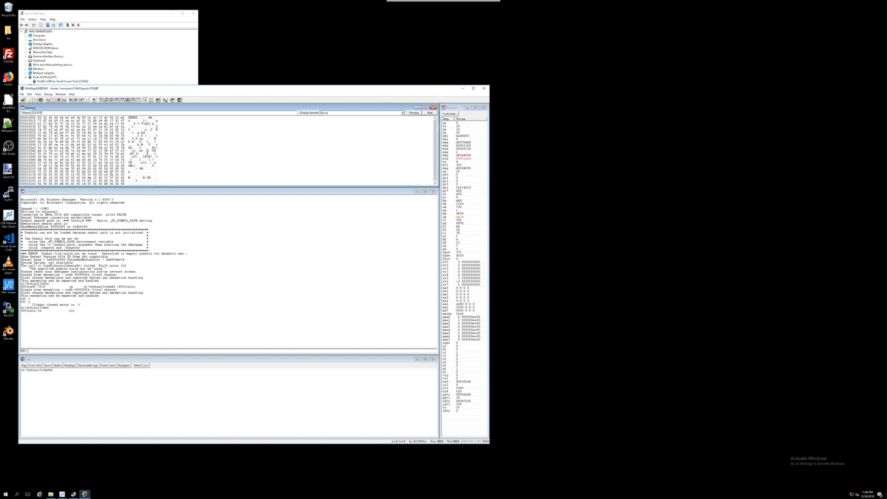
- Step into the target's code six times in a row
left_click(71, 101)
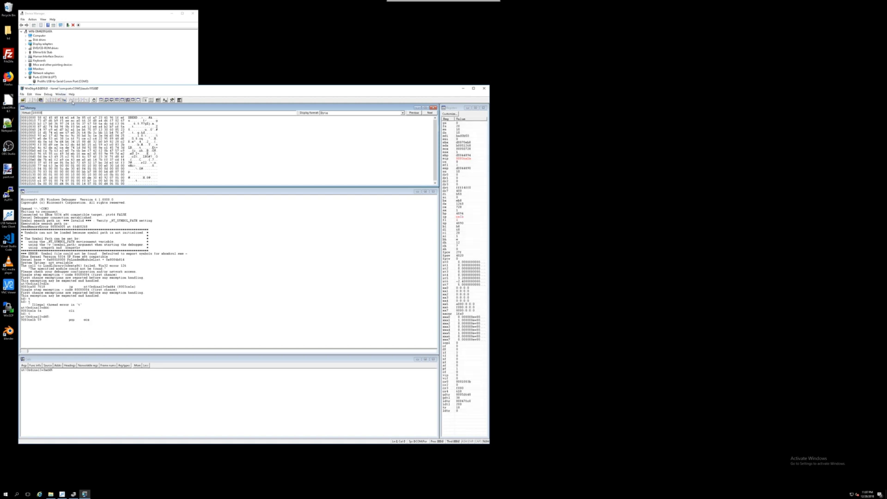
left_click(72, 101)
left_click(72, 101)
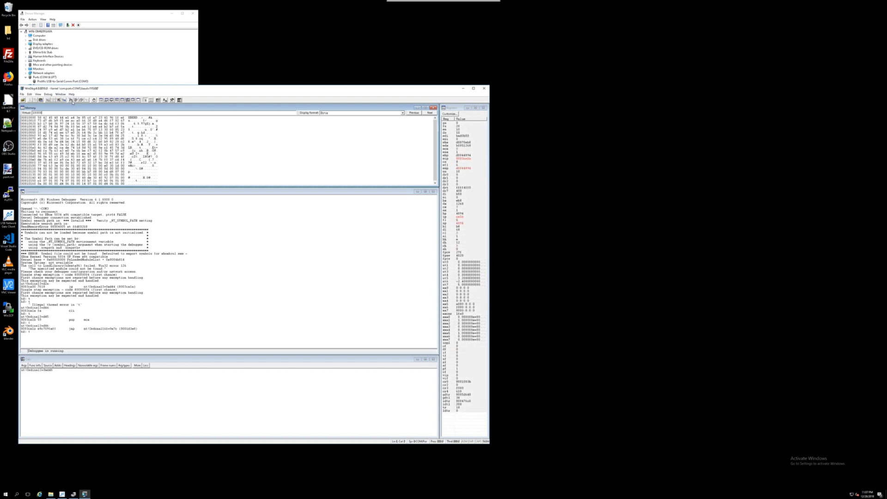
left_click(72, 100)
left_click(71, 100)
left_click(72, 100)
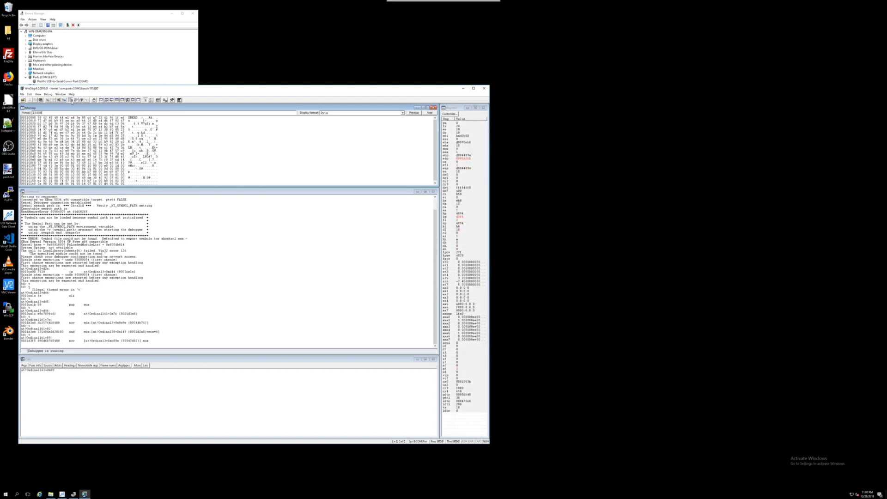
- Break into the running target and step into the next seven instructions
key("ctrl+Break")
left_click(71, 100)
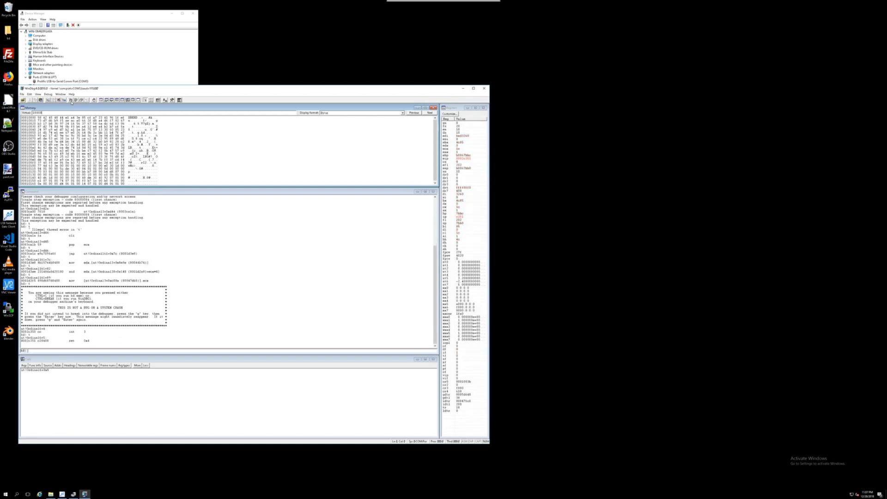
left_click(72, 100)
left_click(71, 100)
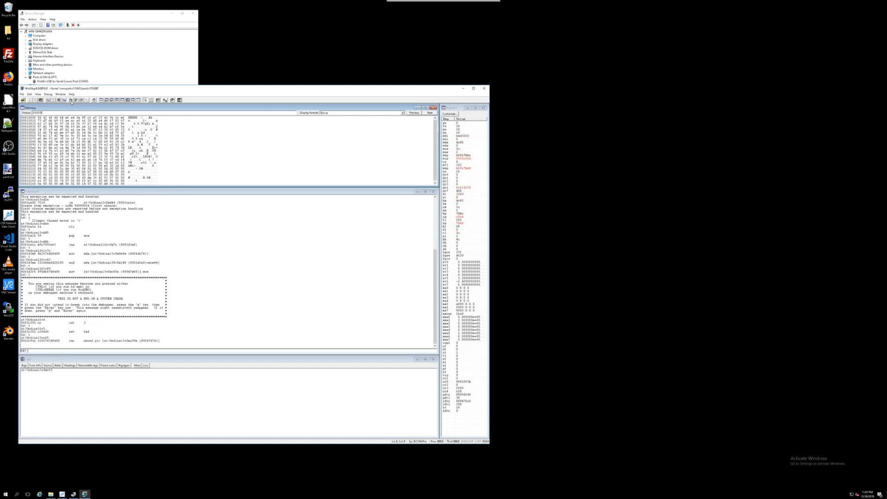
left_click(72, 100)
left_click(72, 101)
left_click(72, 101)
left_click(71, 101)
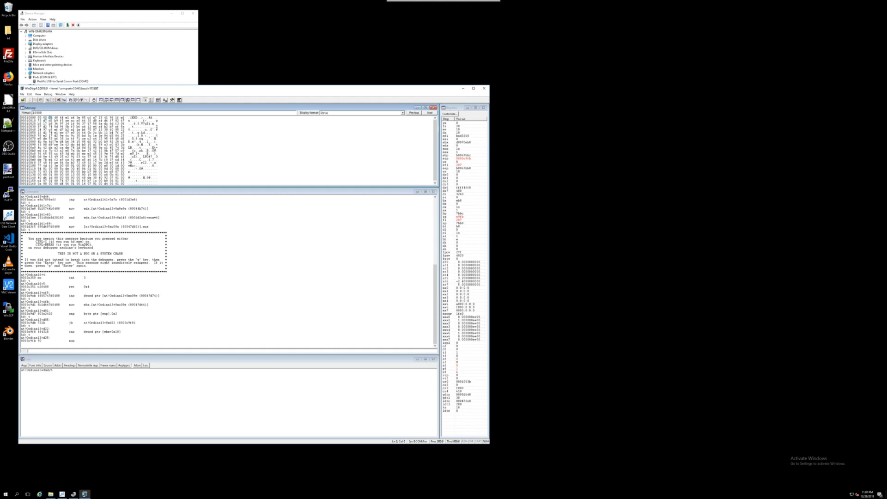
- Overwrite the first four memory bytes at address 10000 with 00, and page forward and back to check the edit
type("85")
left_click(424, 114)
left_click(415, 114)
left_click(429, 113)
left_click(413, 113)
- Step into three more instructions after the memory edit
left_click(72, 100)
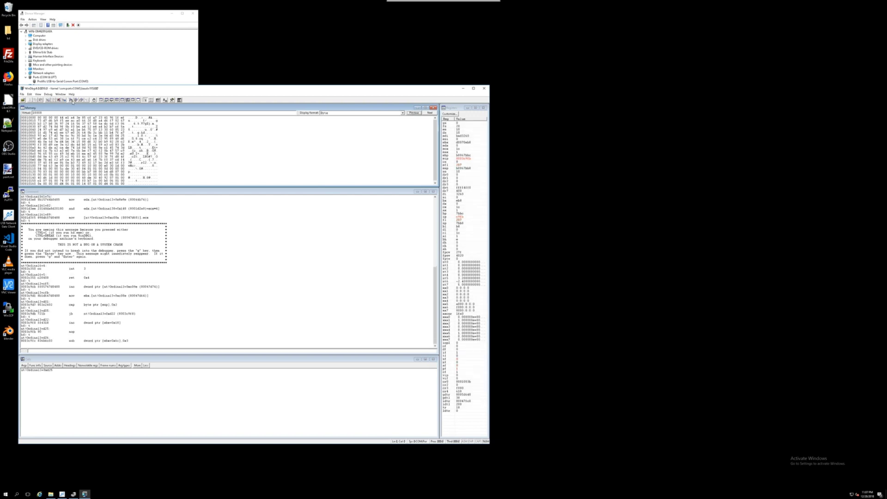
left_click(73, 100)
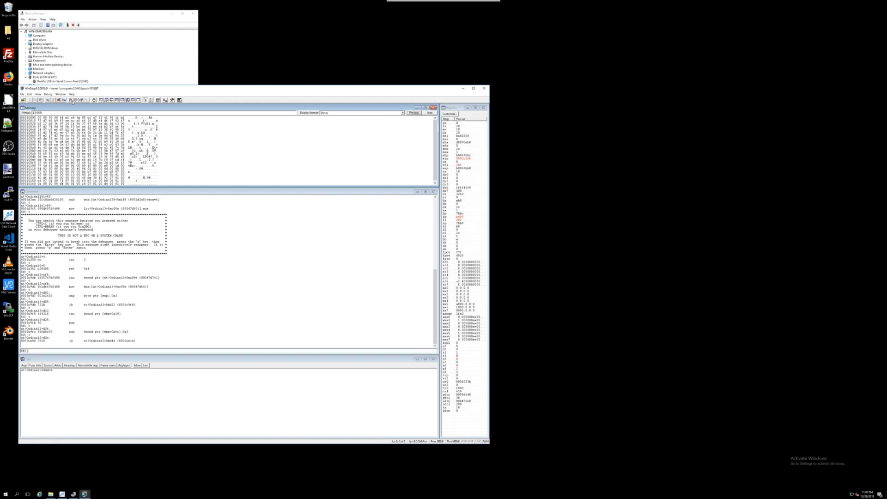
left_click(72, 101)
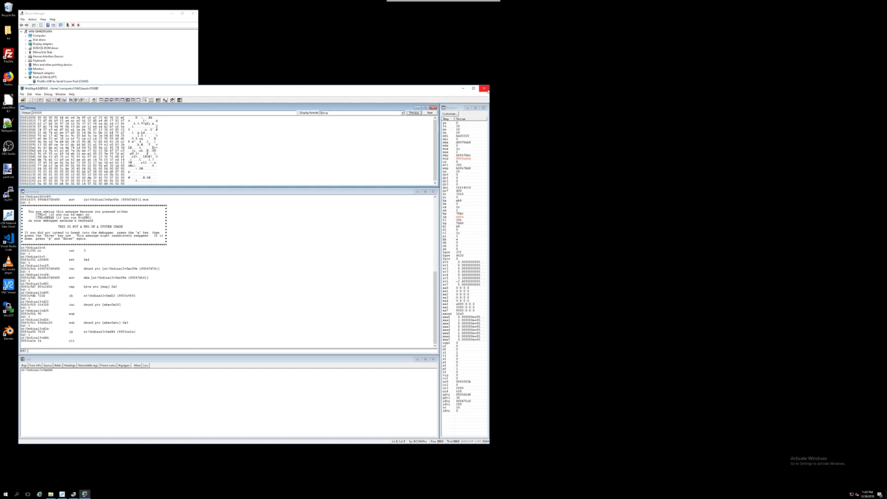
- Restart the debugger, saving the workspace information, and reconnect to the target's kernel over the serial port
left_click(484, 88)
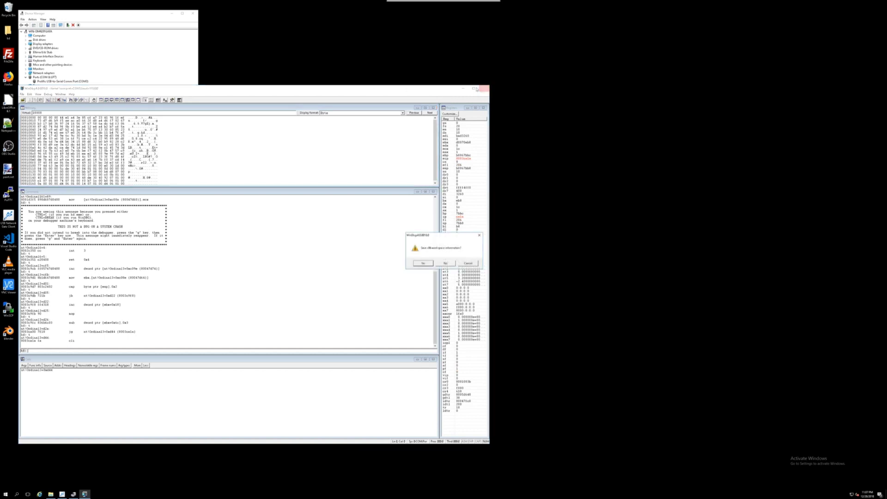
left_click(425, 263)
double_click(178, 185)
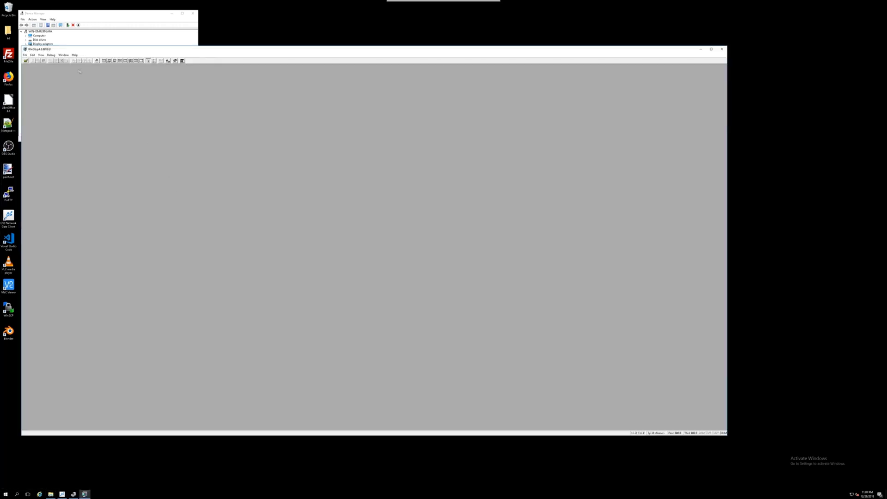
left_click(25, 54)
left_click(42, 92)
left_click(55, 109)
left_click(440, 263)
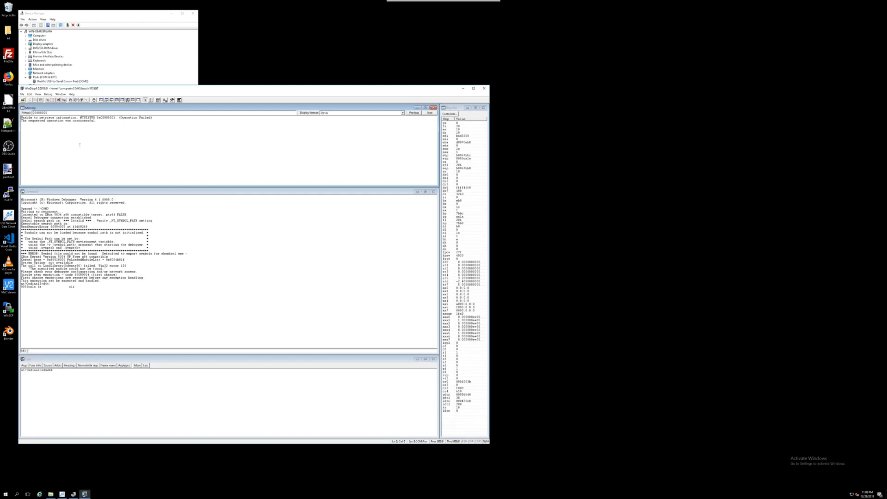
- Enter 10000 as the virtual address in the memory window
double_click(69, 113)
type("100")
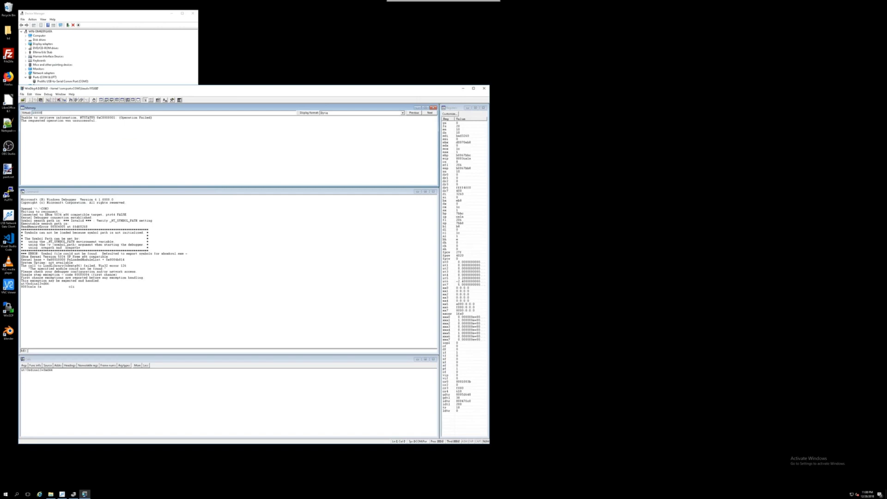